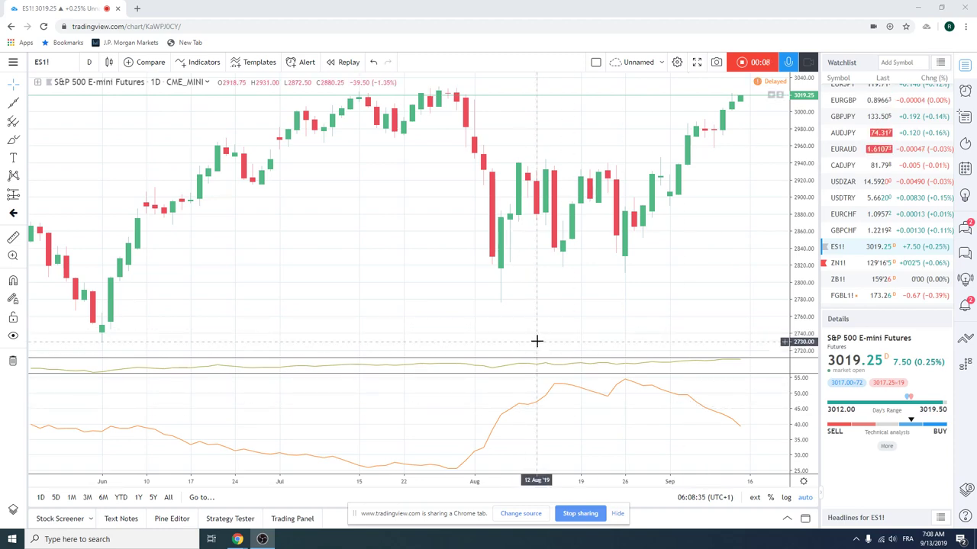
Zoom the ES1! daily chart out to about mid-April to mid-September, then return the watchlist to its top.
{"action": "scroll", "coordinate": [489, 269], "scroll_direction": "down", "scroll_amount": 3}
{"action": "scroll", "coordinate": [490, 269], "scroll_direction": "up", "scroll_amount": 2}
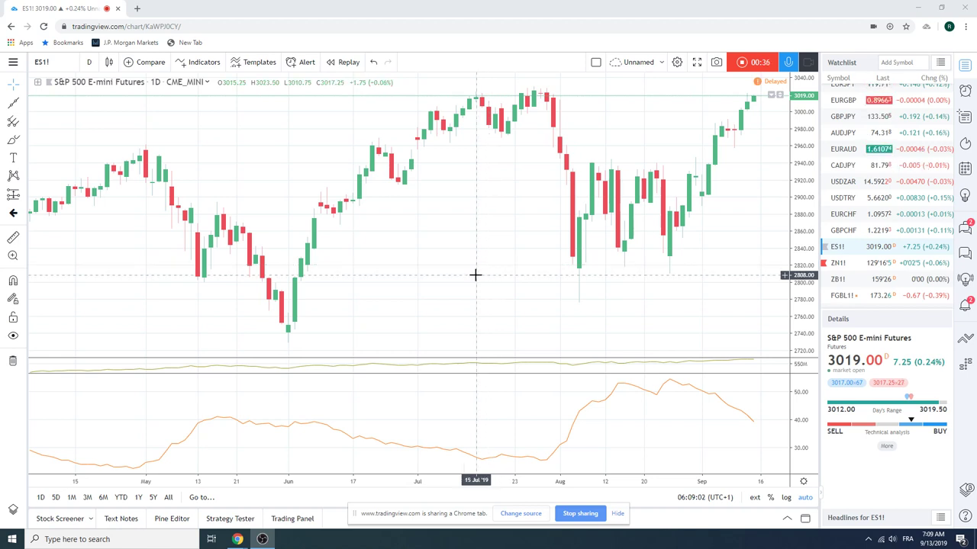
{"action": "scroll", "coordinate": [854, 207], "scroll_direction": "up", "scroll_amount": 3}
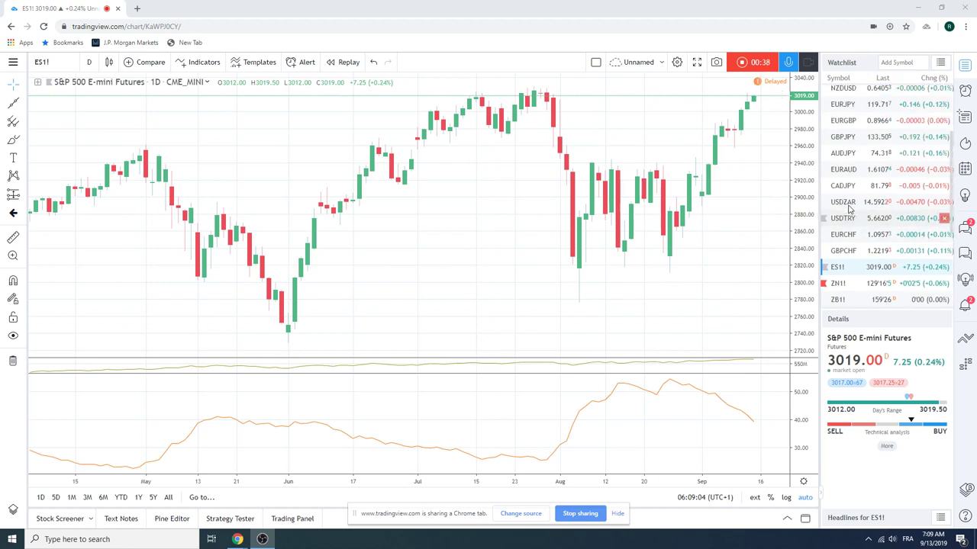
{"action": "scroll", "coordinate": [849, 210], "scroll_direction": "up", "scroll_amount": 2}
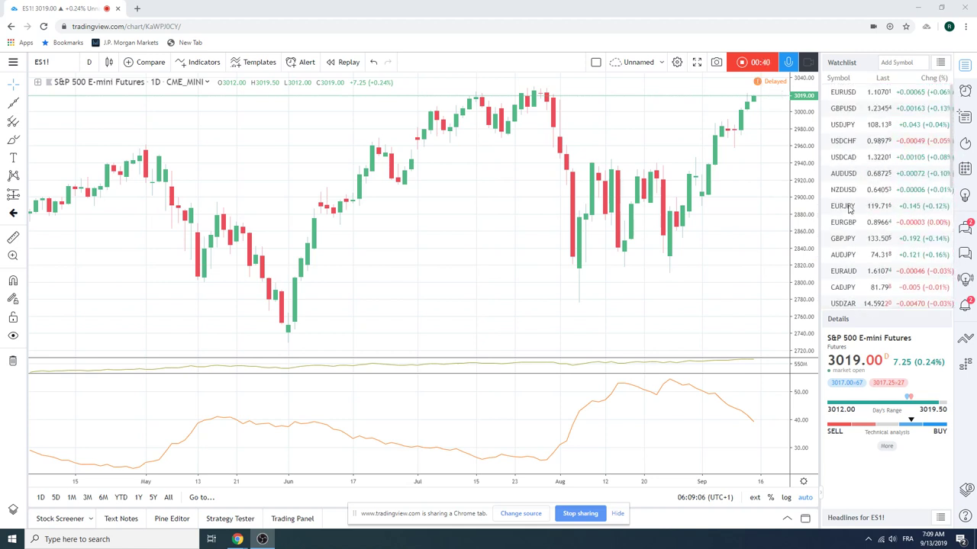
Load the EURUSD daily chart from the watchlist.
{"action": "left_click", "coordinate": [845, 98]}
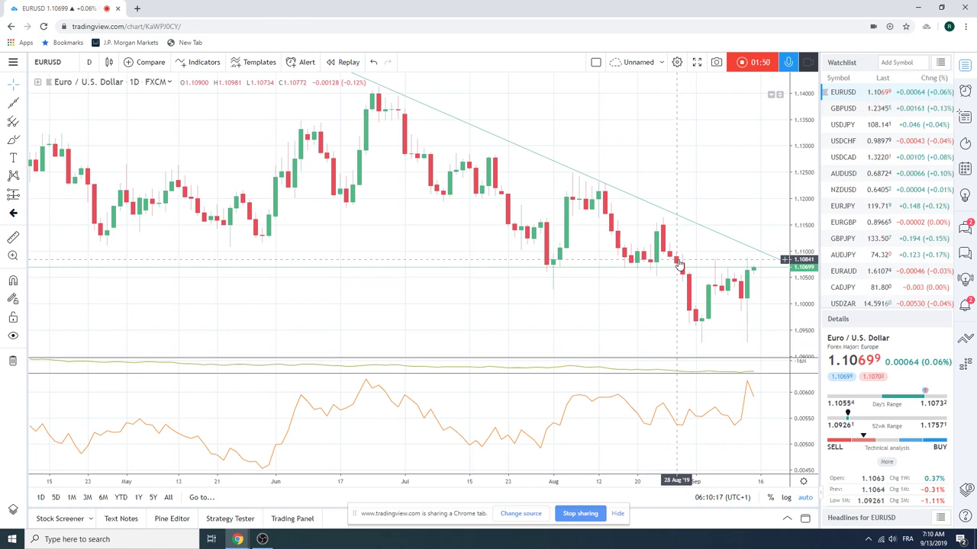
Switch to the EURAUD daily chart, near 1.6105, and browse the watchlist.
{"action": "left_click", "coordinate": [844, 271]}
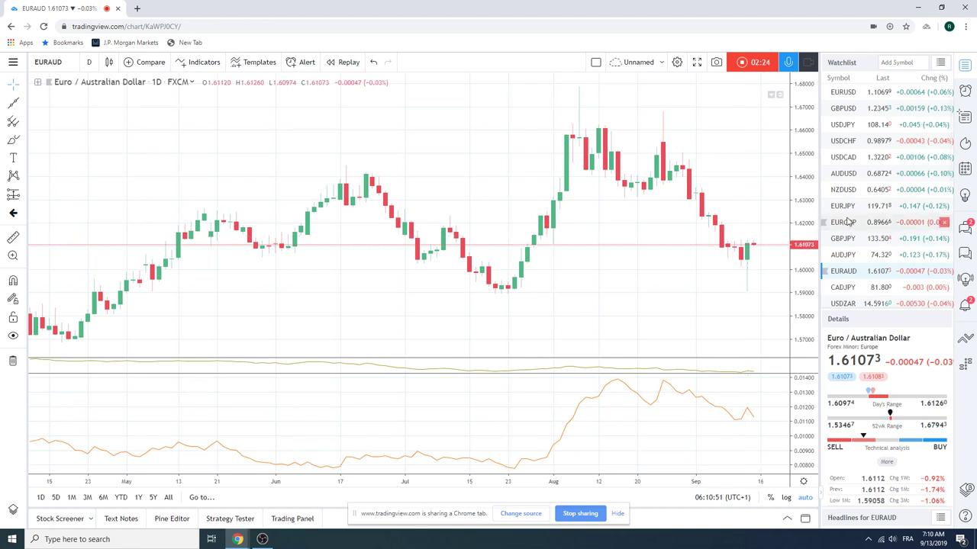
{"action": "scroll", "coordinate": [869, 193], "scroll_direction": "down", "scroll_amount": 2}
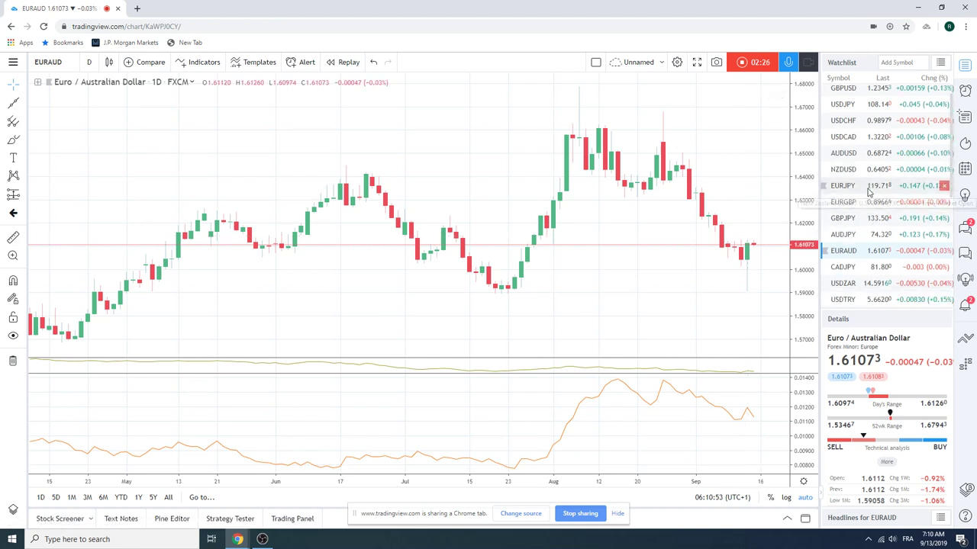
{"action": "scroll", "coordinate": [868, 192], "scroll_direction": "down", "scroll_amount": 2}
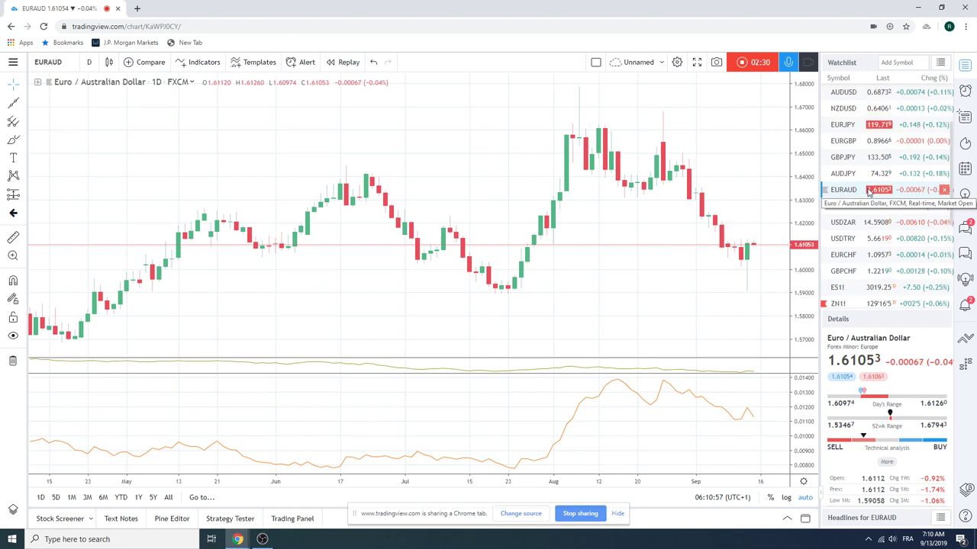
{"action": "scroll", "coordinate": [868, 192], "scroll_direction": "up", "scroll_amount": 2}
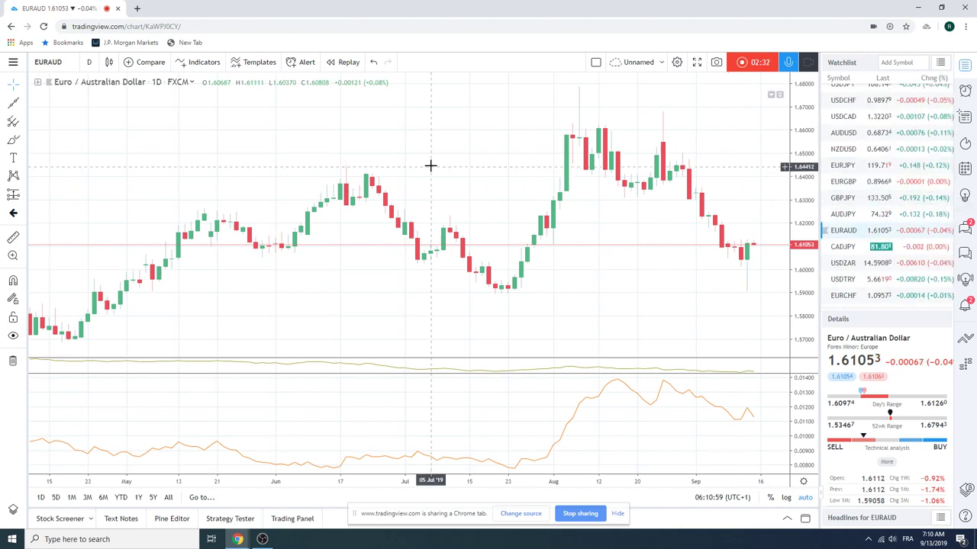
Change the charted symbol from EURAUD to EURCAD in the symbol box, then adjust the zoom.
{"action": "left_click", "coordinate": [72, 61]}
{"action": "key", "text": "BackSpace"}
{"action": "key", "text": "BackSpace"}
{"action": "key", "text": "BackSpace"}
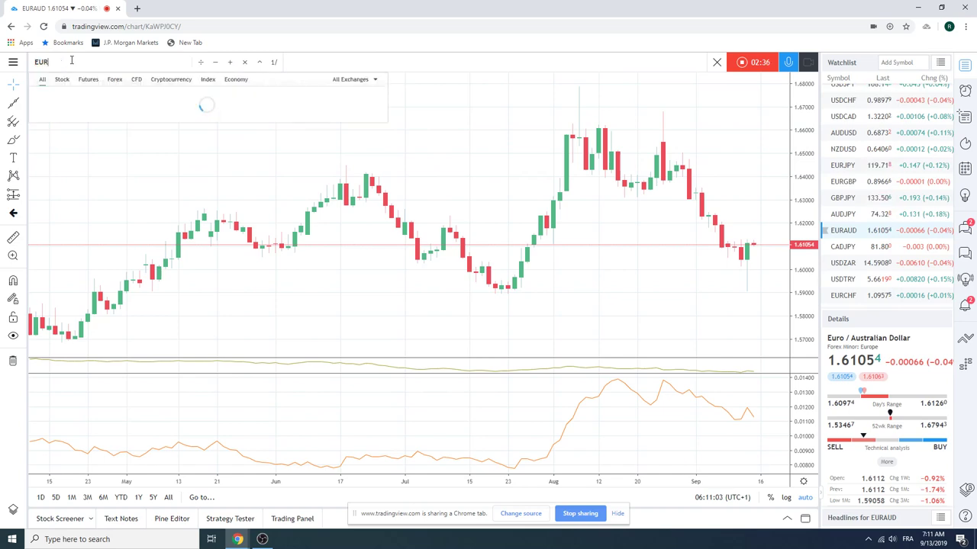
{"action": "type", "text": "CAD"}
{"action": "key", "text": "Return"}
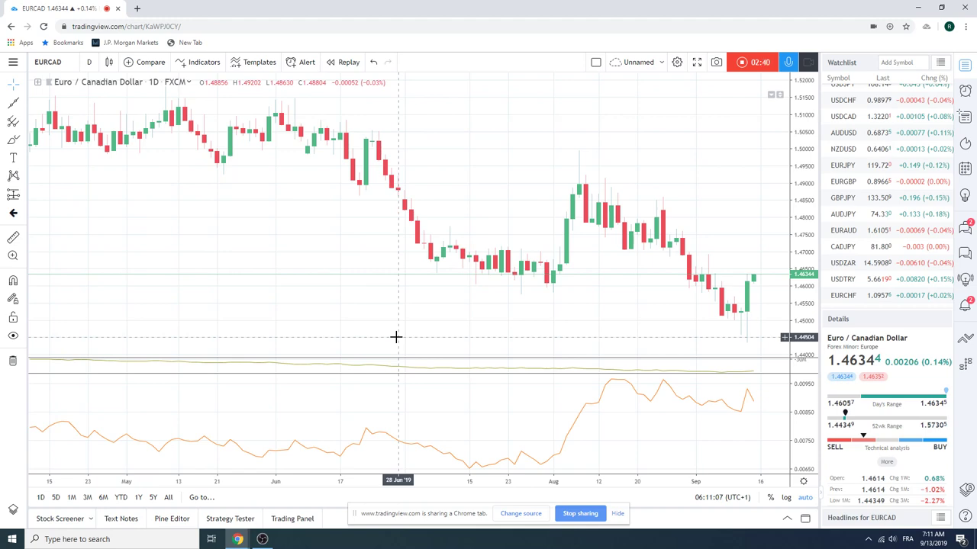
{"action": "scroll", "coordinate": [423, 287], "scroll_direction": "down", "scroll_amount": 4}
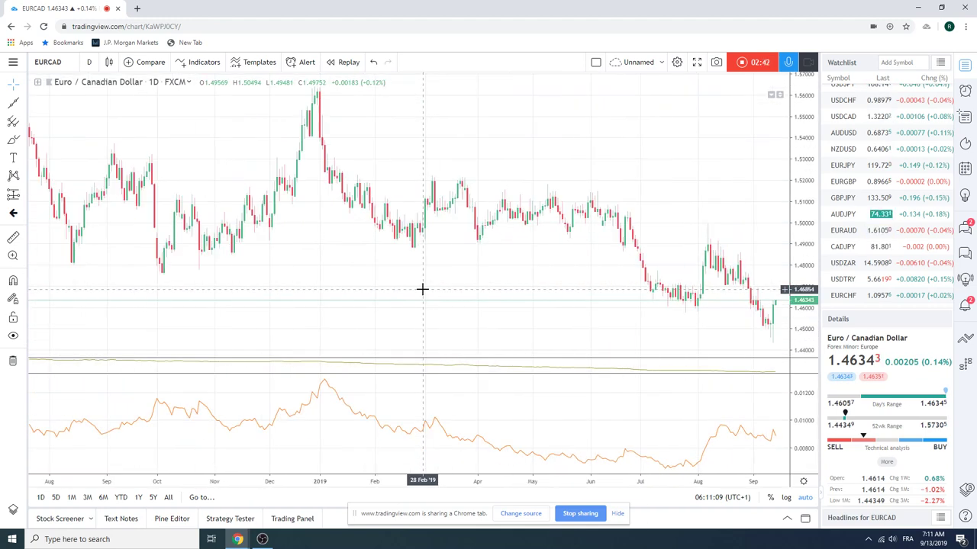
{"action": "scroll", "coordinate": [422, 288], "scroll_direction": "down", "scroll_amount": 4}
{"action": "scroll", "coordinate": [422, 287], "scroll_direction": "up", "scroll_amount": 8}
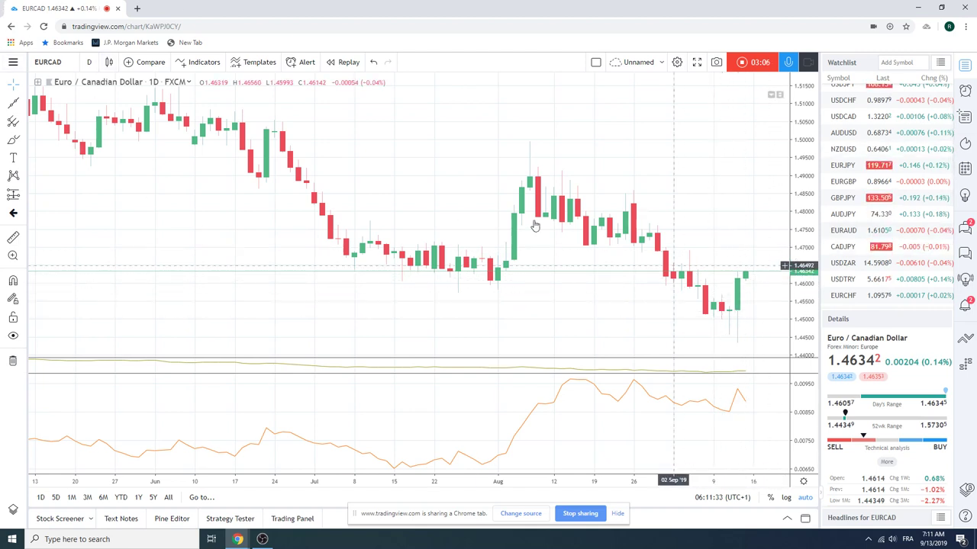
Set the EURCAD chart interval to 1 hour.
{"action": "left_click", "coordinate": [90, 62]}
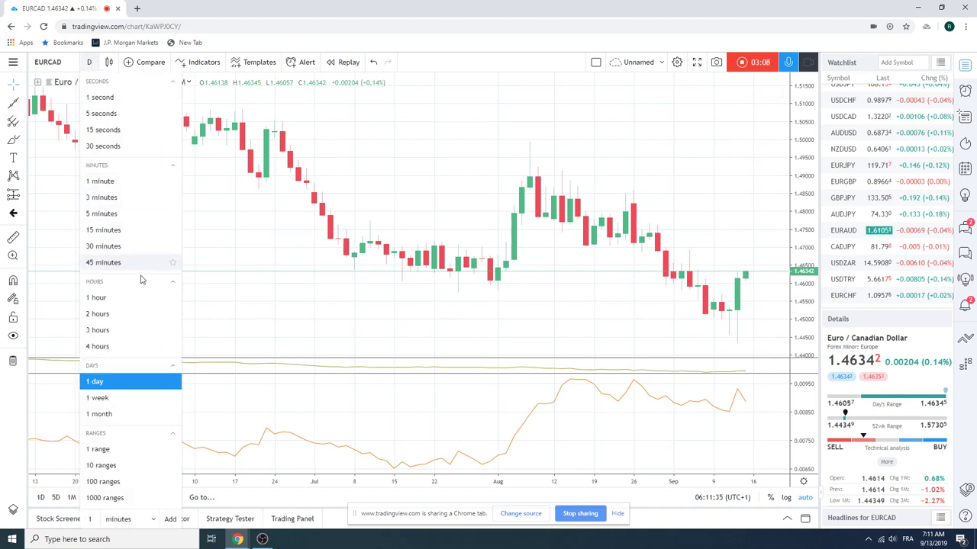
{"action": "left_click", "coordinate": [143, 299]}
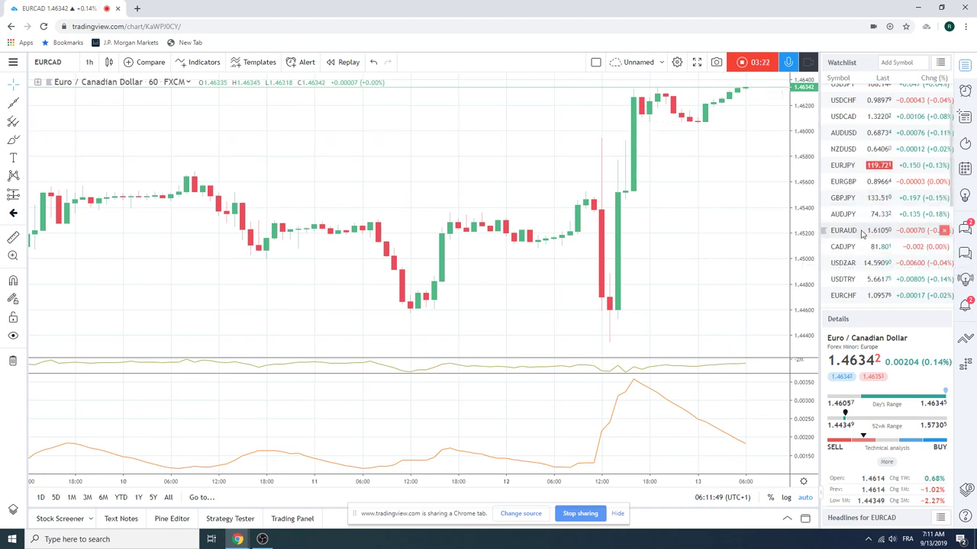
{"action": "scroll", "coordinate": [876, 148], "scroll_direction": "up", "scroll_amount": 2}
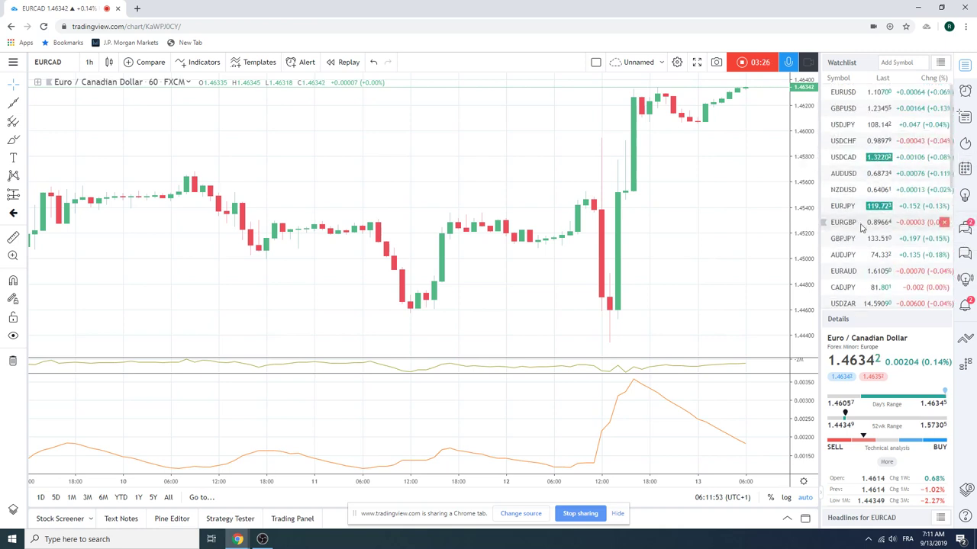
Show EURGBP on daily candles, then move up the watchlist to EURJPY.
{"action": "left_click", "coordinate": [873, 222]}
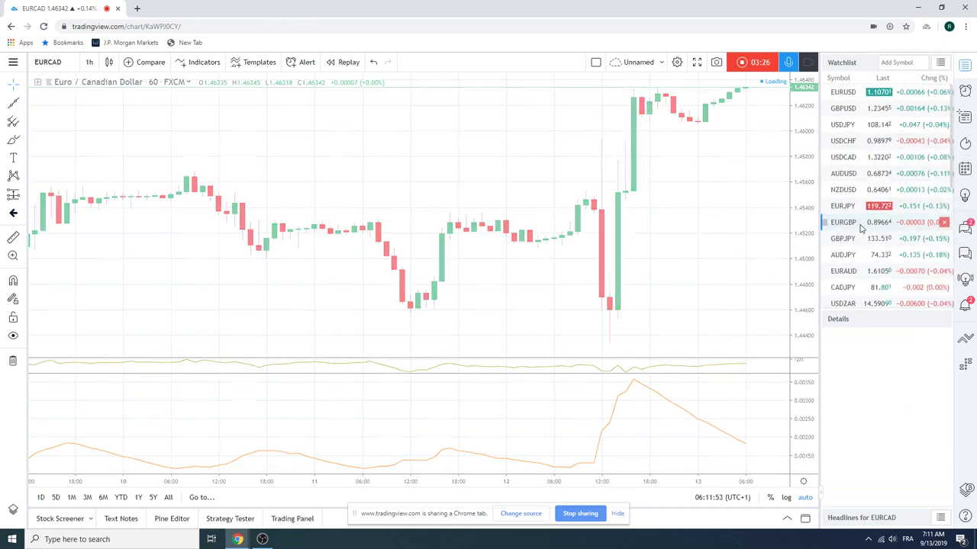
{"action": "left_click", "coordinate": [90, 62]}
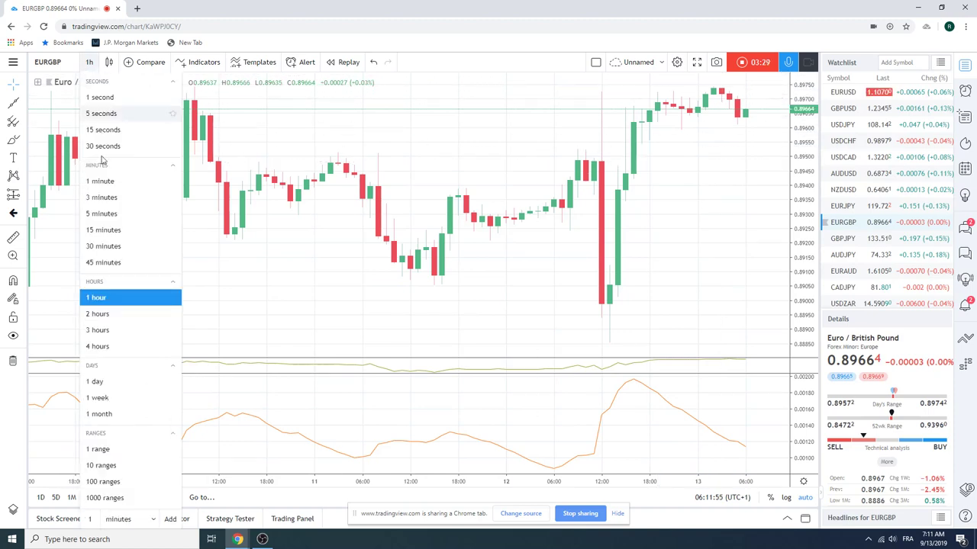
{"action": "left_click", "coordinate": [143, 384]}
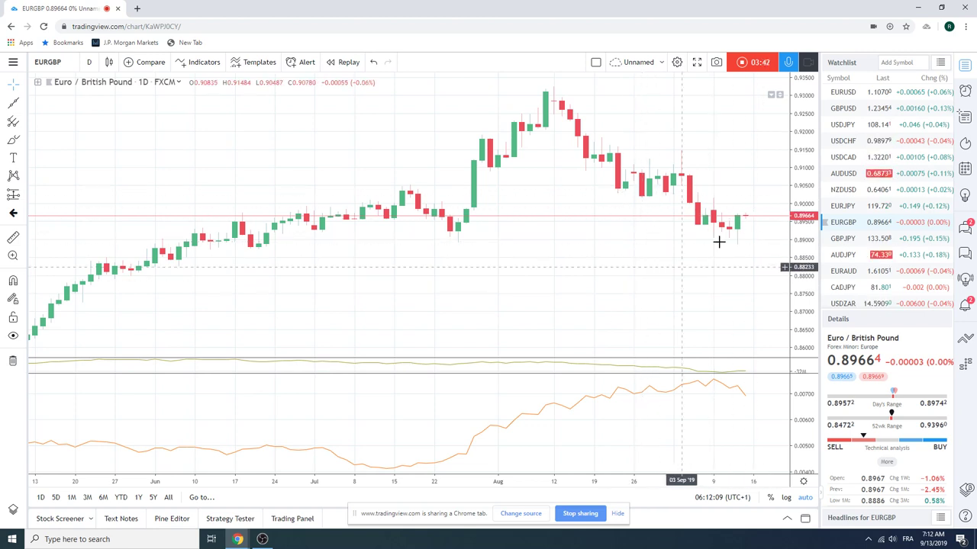
{"action": "key", "text": "Up"}
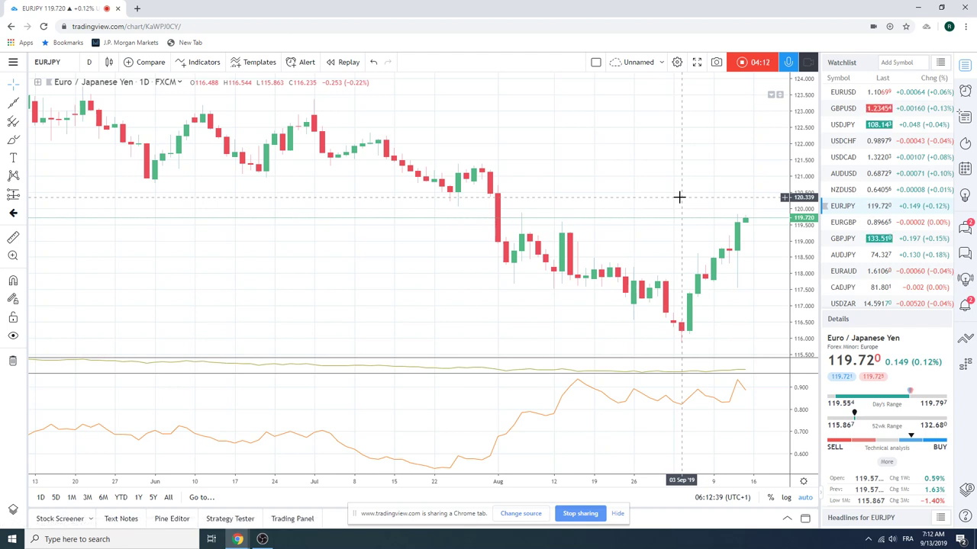
{"action": "scroll", "coordinate": [879, 169], "scroll_direction": "down", "scroll_amount": 2}
{"action": "scroll", "coordinate": [879, 169], "scroll_direction": "down", "scroll_amount": 1}
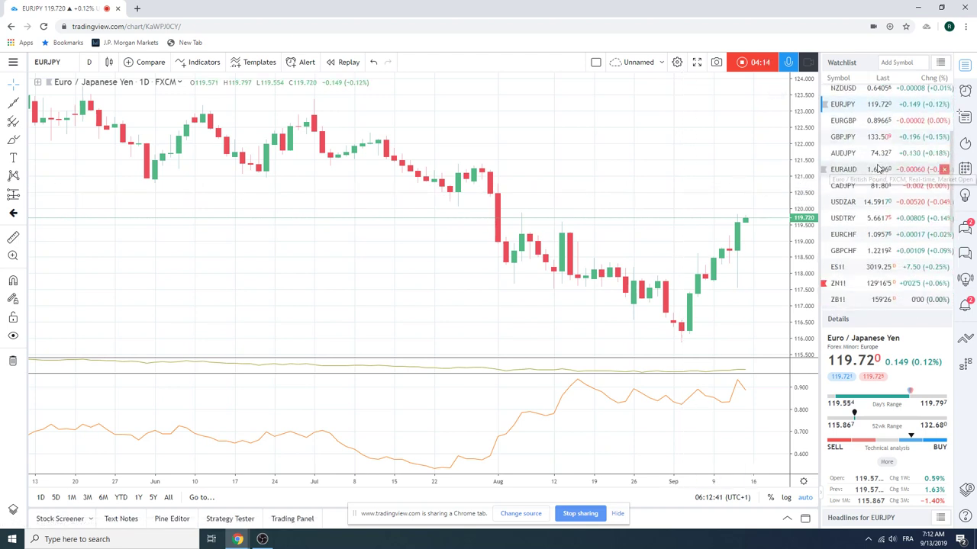
Load ES1! on 1-hour candles and zoom in on the recent bars.
{"action": "left_click", "coordinate": [875, 262]}
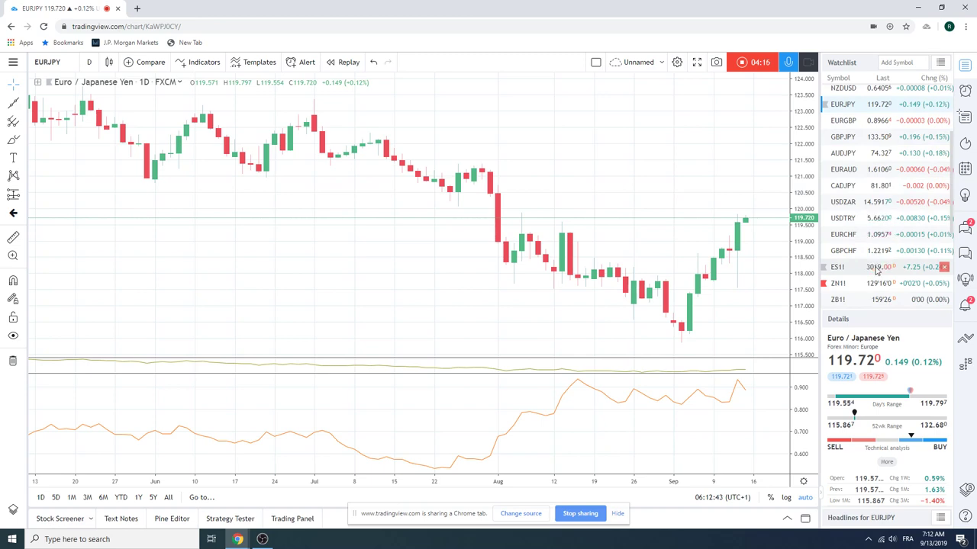
{"action": "scroll", "coordinate": [381, 211], "scroll_direction": "up", "scroll_amount": 5}
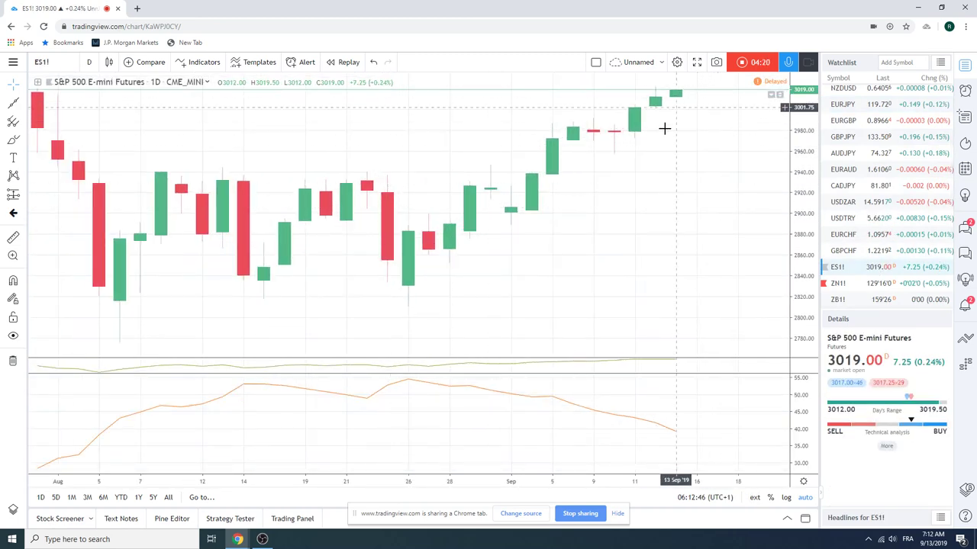
{"action": "left_click", "coordinate": [89, 66]}
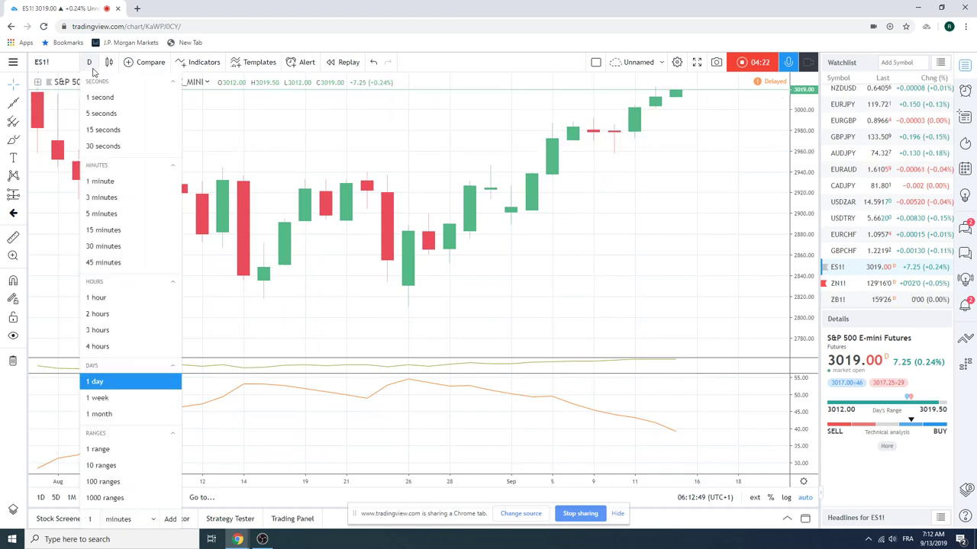
{"action": "left_click", "coordinate": [140, 302]}
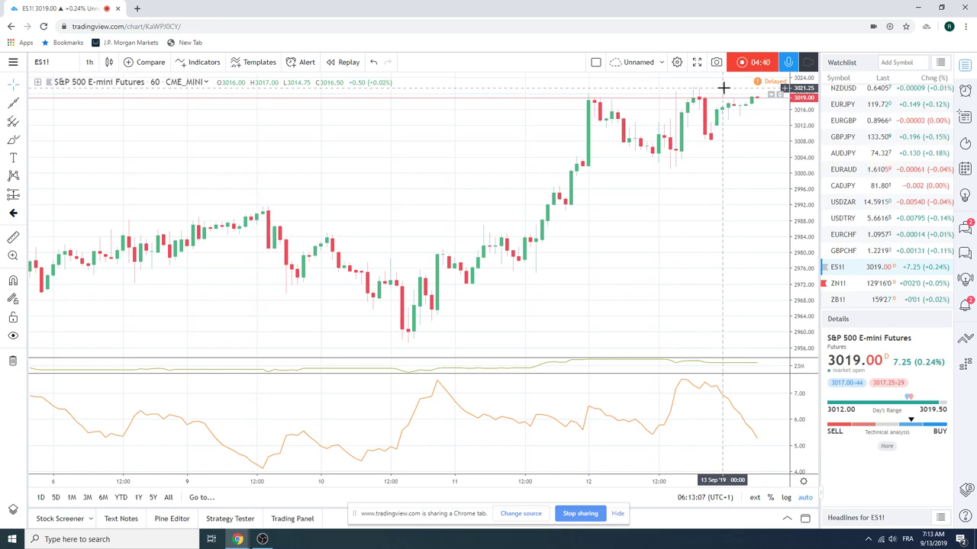
{"action": "scroll", "coordinate": [673, 130], "scroll_direction": "up", "scroll_amount": 2}
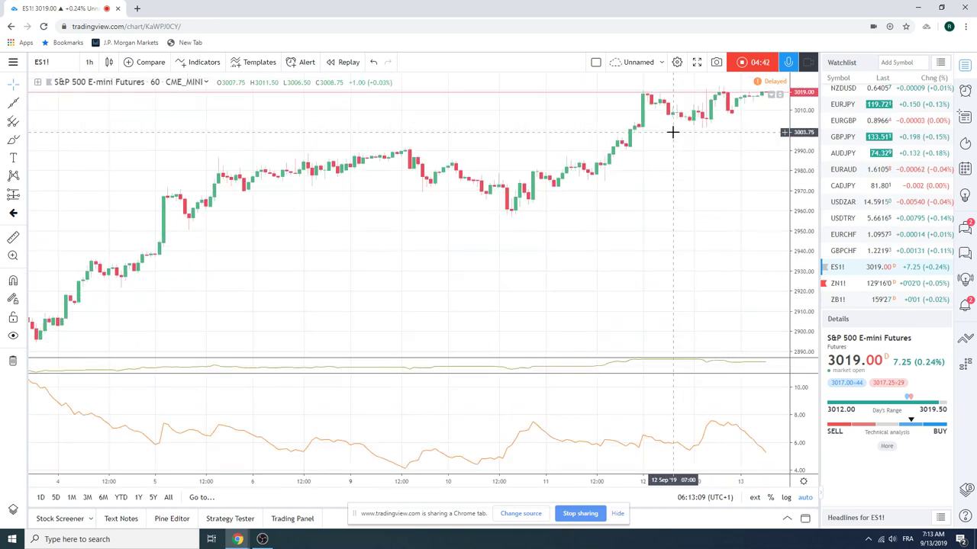
{"action": "scroll", "coordinate": [672, 133], "scroll_direction": "up", "scroll_amount": 3}
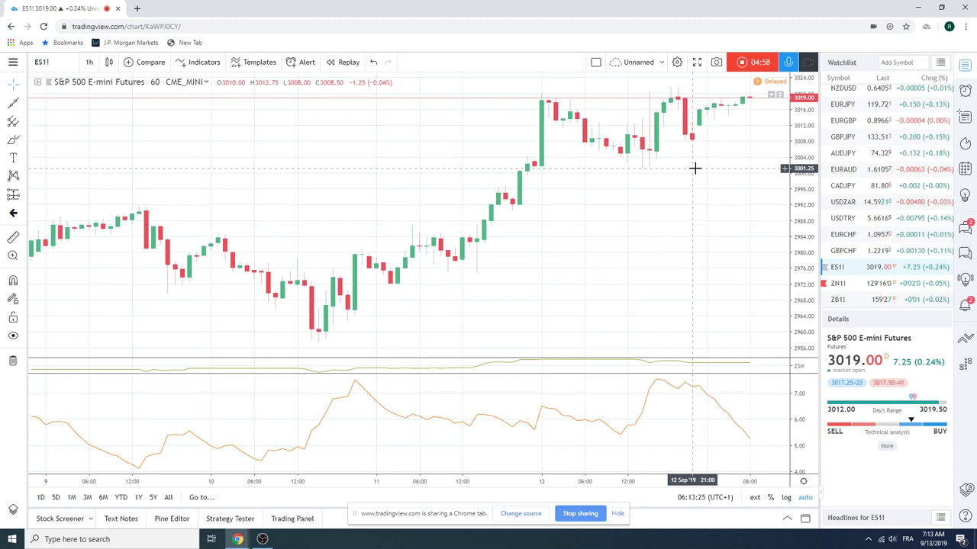
{"action": "scroll", "coordinate": [878, 203], "scroll_direction": "up", "scroll_amount": 2}
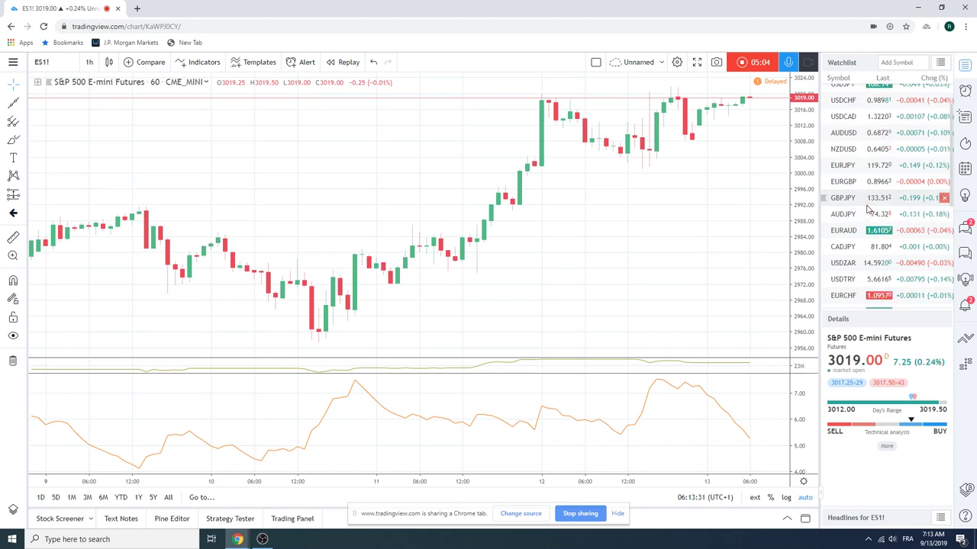
{"action": "scroll", "coordinate": [863, 191], "scroll_direction": "up", "scroll_amount": 1}
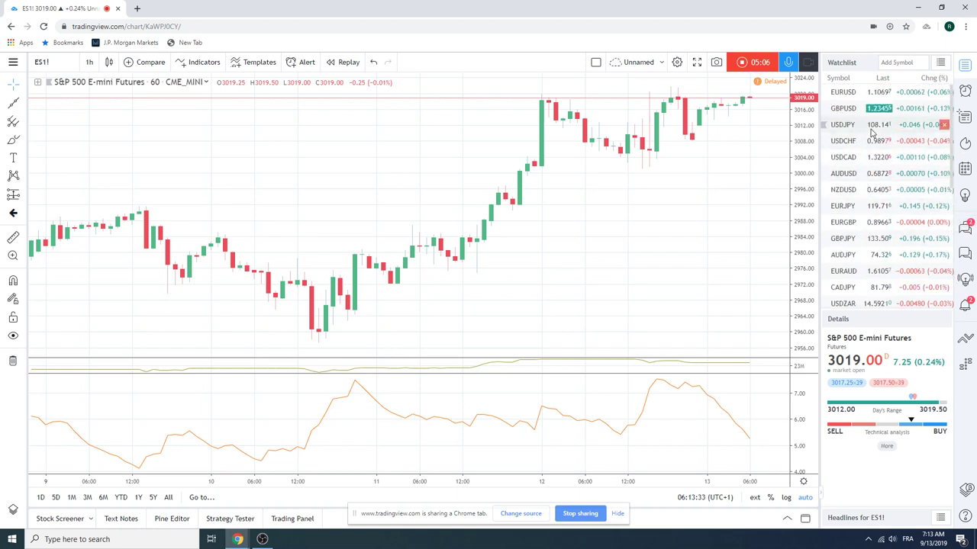
Load AUDUSD and change its interval from 1 hour to 1 day.
{"action": "left_click", "coordinate": [870, 173]}
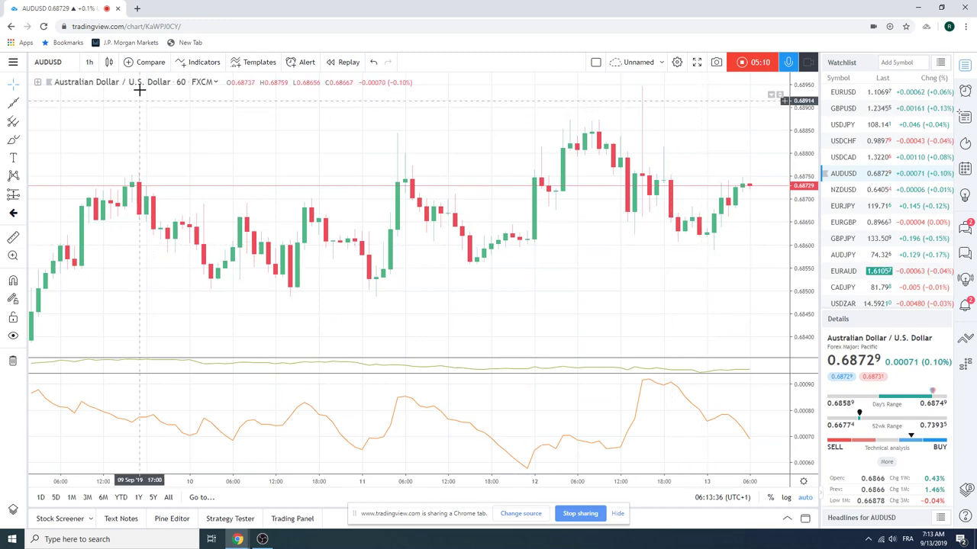
{"action": "left_click", "coordinate": [89, 62]}
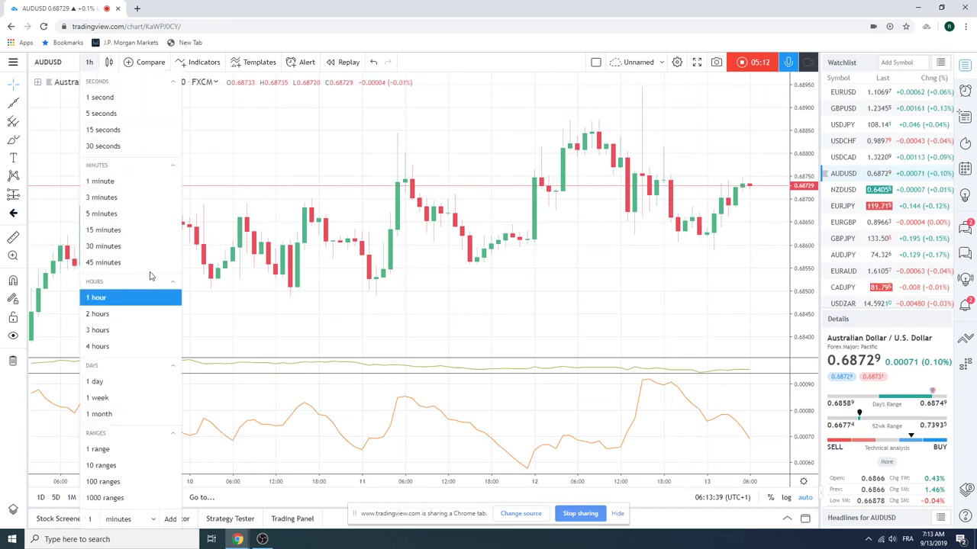
{"action": "left_click", "coordinate": [95, 381]}
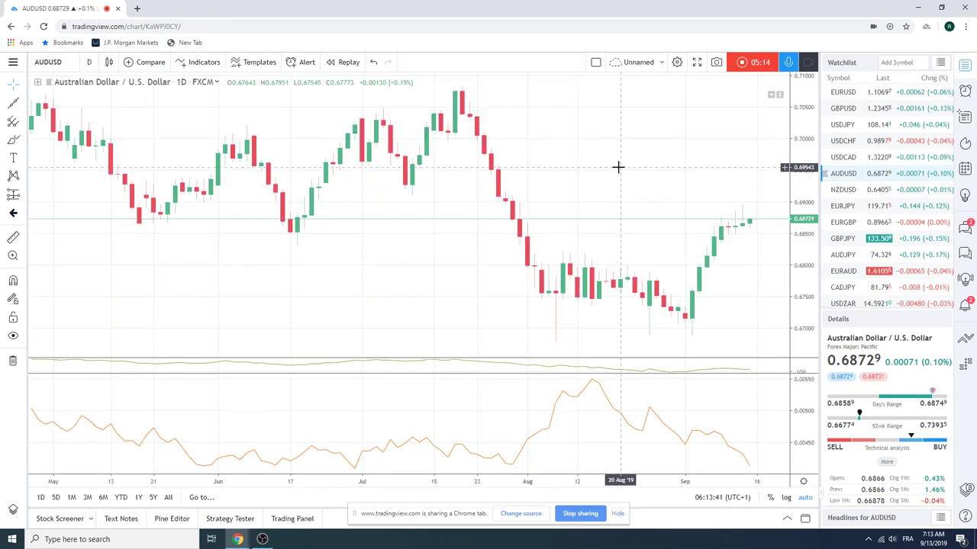